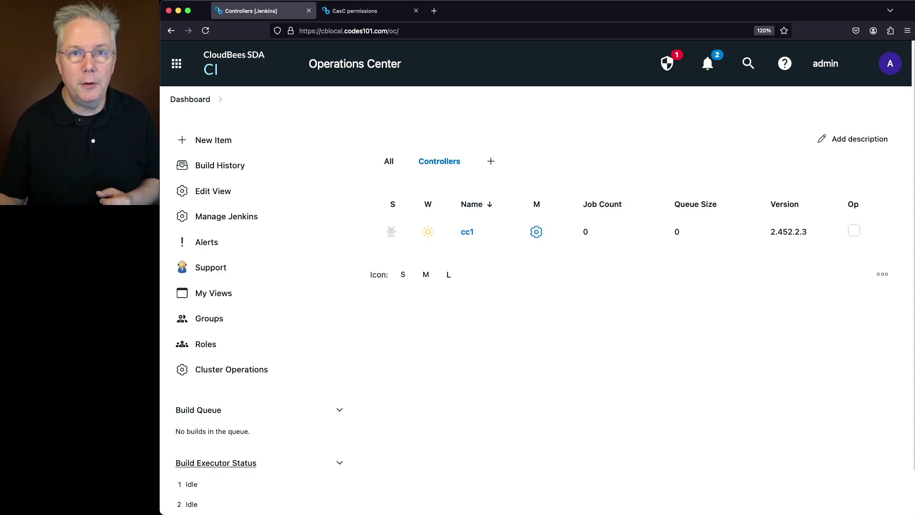
# Review the CasC permissions documentation, covering each CasC-specific permission and the requirements for administering the role permissions.
pyautogui.click(352, 11)
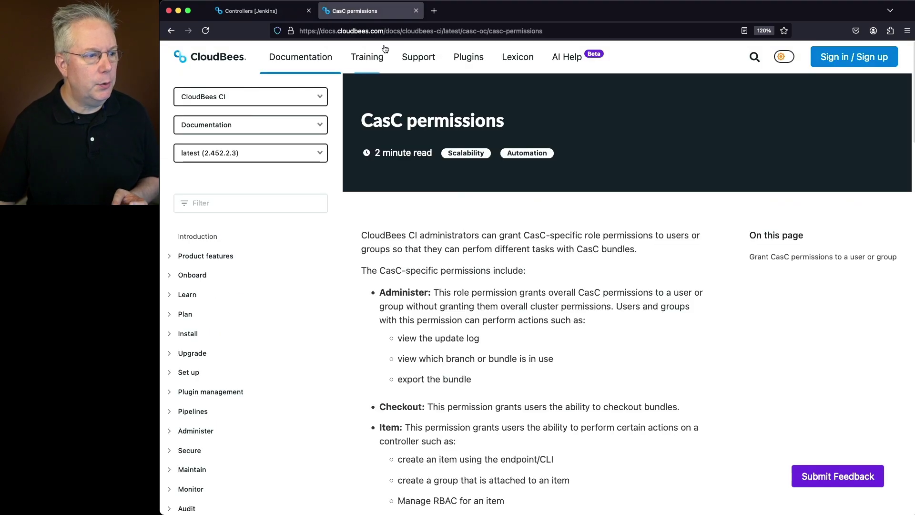
pyautogui.scroll(-2, 630, 305)
pyautogui.scroll(-1, 631, 310)
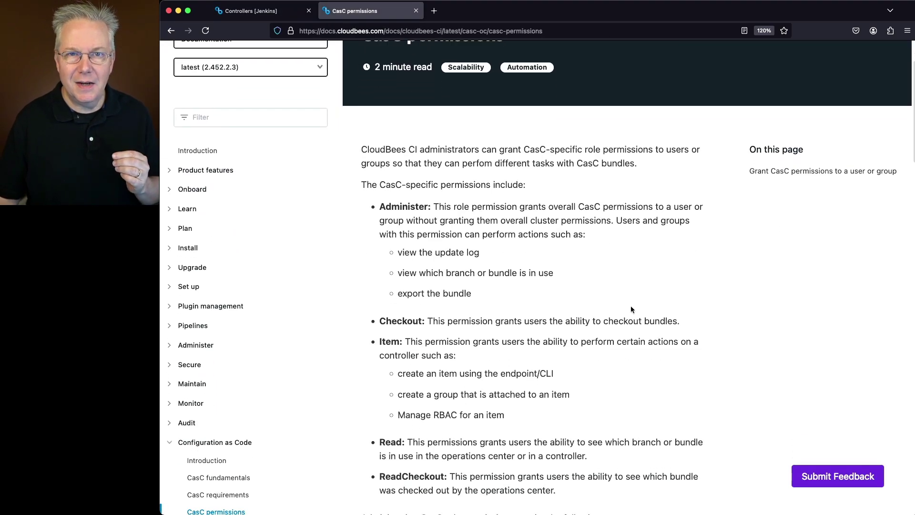
pyautogui.moveTo(498, 149); pyautogui.dragTo(579, 148)
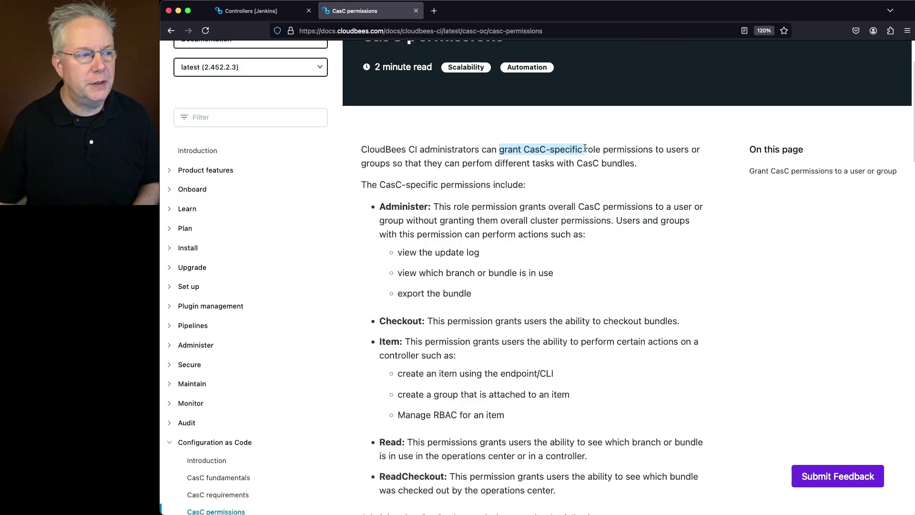
pyautogui.moveTo(413, 164); pyautogui.dragTo(554, 157)
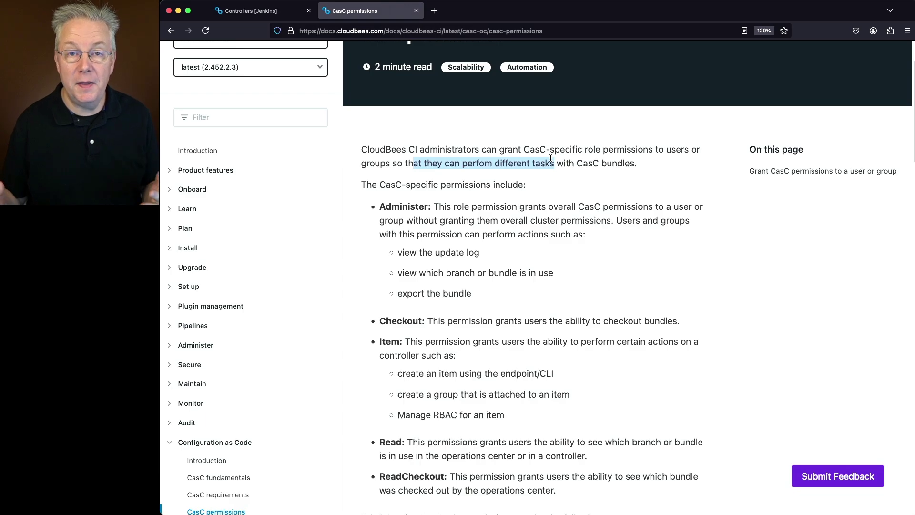
pyautogui.scroll(-1, 562, 239)
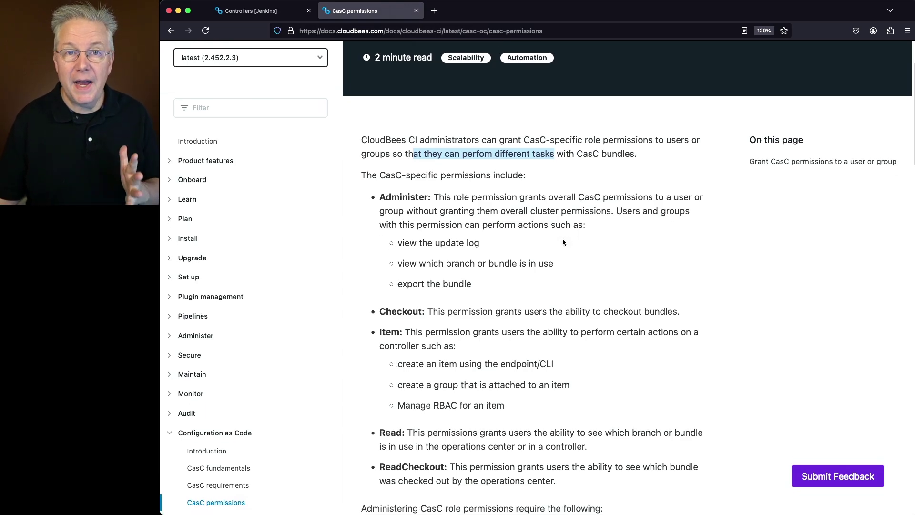
pyautogui.scroll(-2, 561, 239)
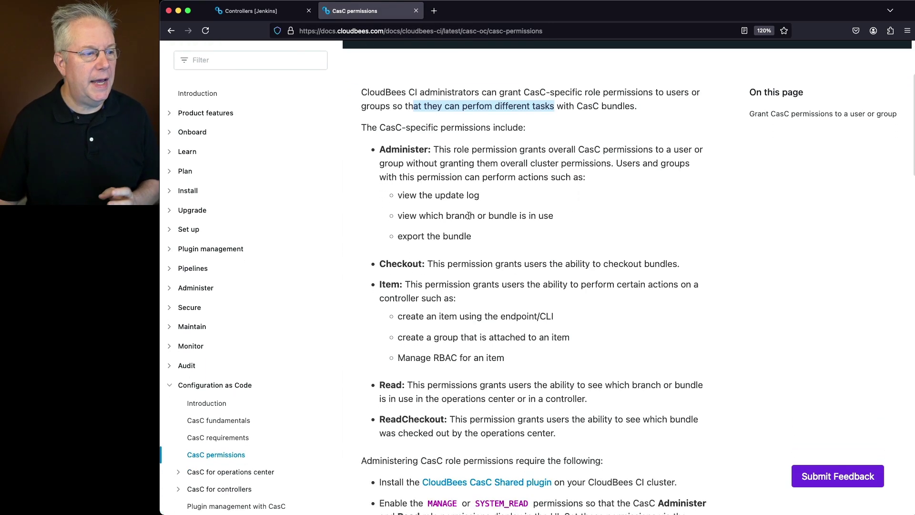
pyautogui.moveTo(462, 148); pyautogui.dragTo(638, 151)
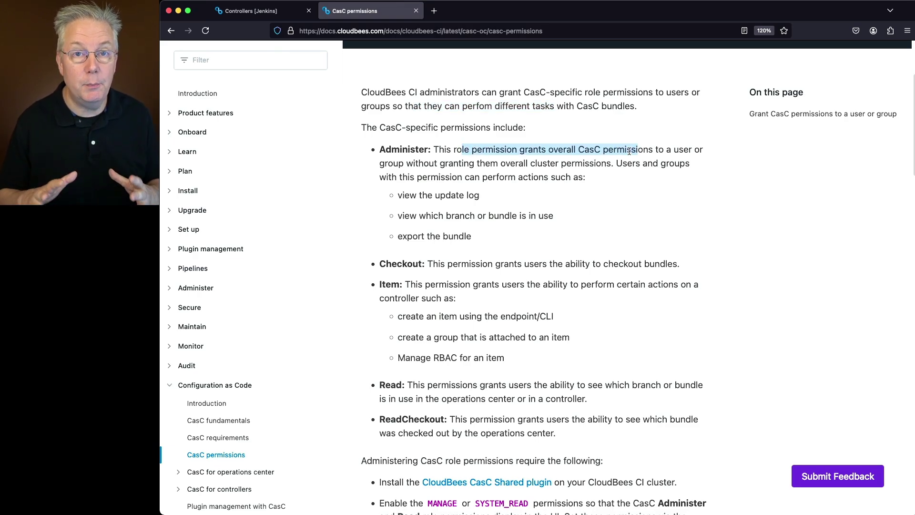
pyautogui.scroll(-1, 509, 264)
pyautogui.scroll(-5, 509, 264)
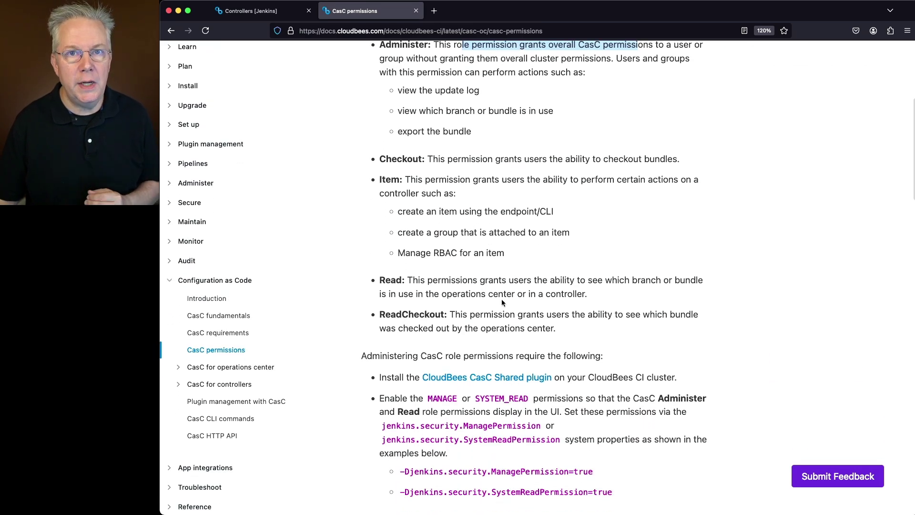
pyautogui.scroll(-2, 501, 298)
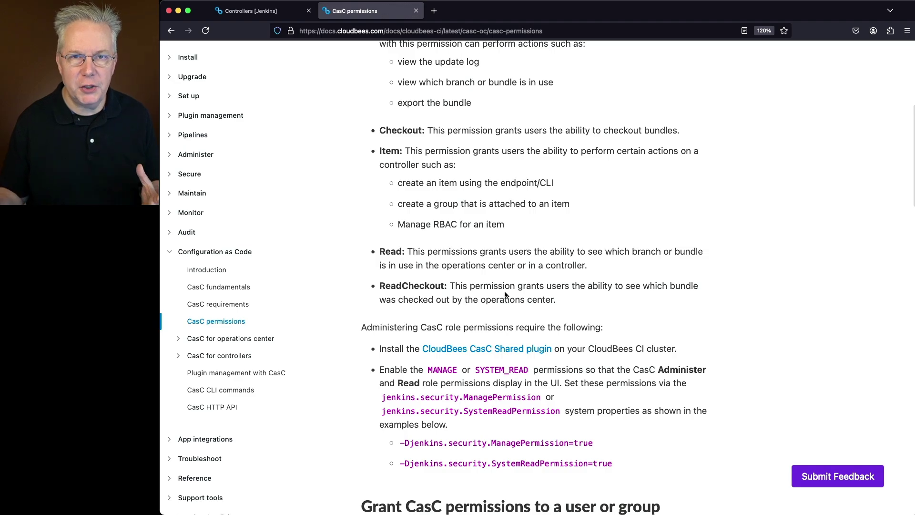
pyautogui.scroll(-8, 505, 294)
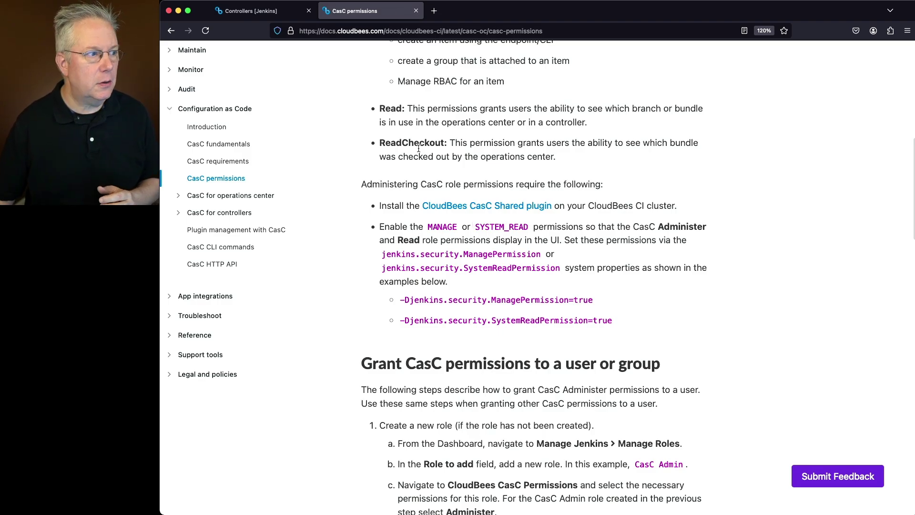
# Open role management in the operations center and examine the permissions offered under CloudBees CasC Permissions.
pyautogui.click(269, 12)
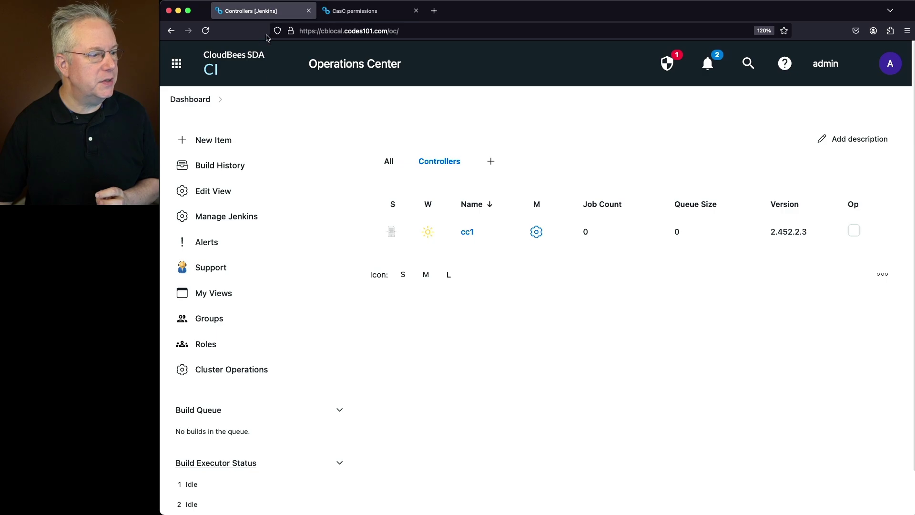
pyautogui.click(208, 345)
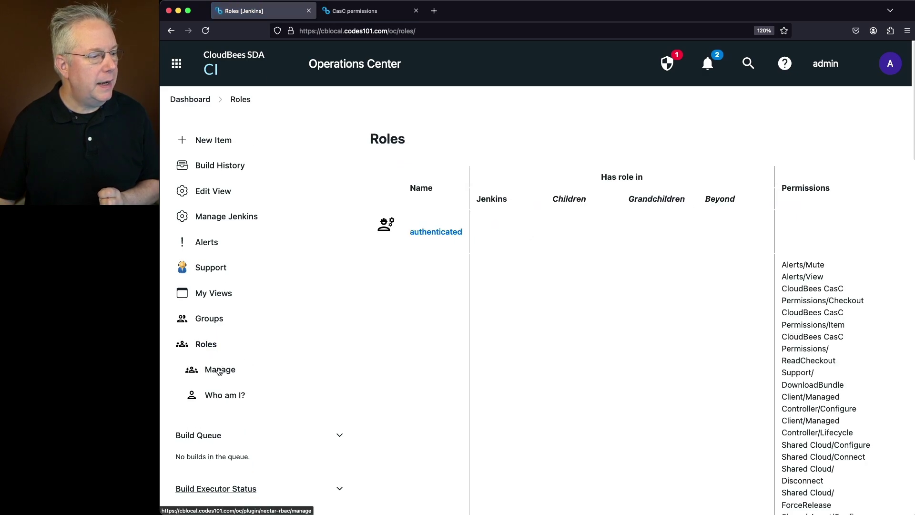
pyautogui.click(220, 369)
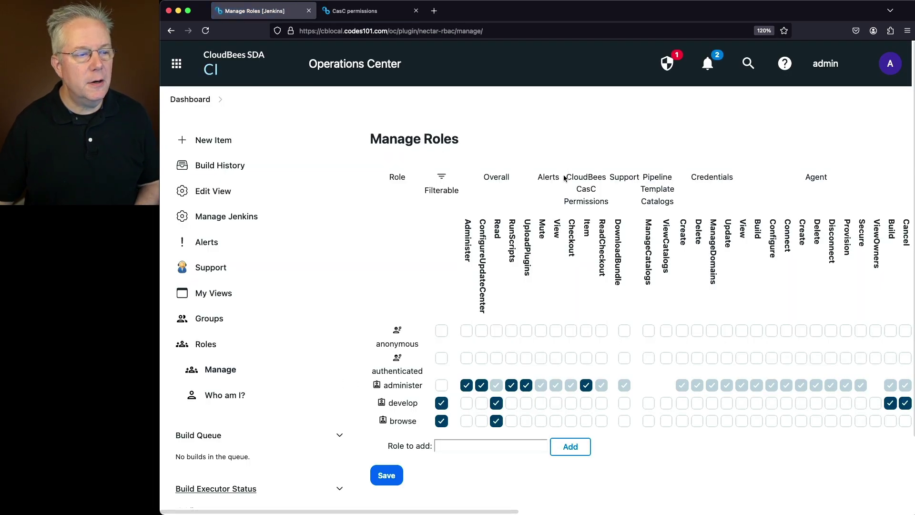
pyautogui.moveTo(566, 178); pyautogui.dragTo(600, 196)
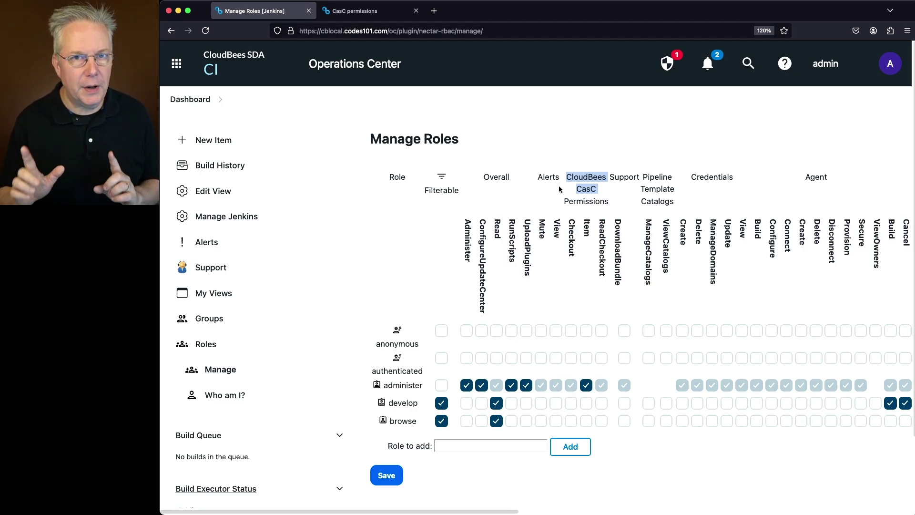
# Copy the system property -Djenkins.security.SystemReadPermission=true from the CasC permissions documentation.
pyautogui.click(344, 14)
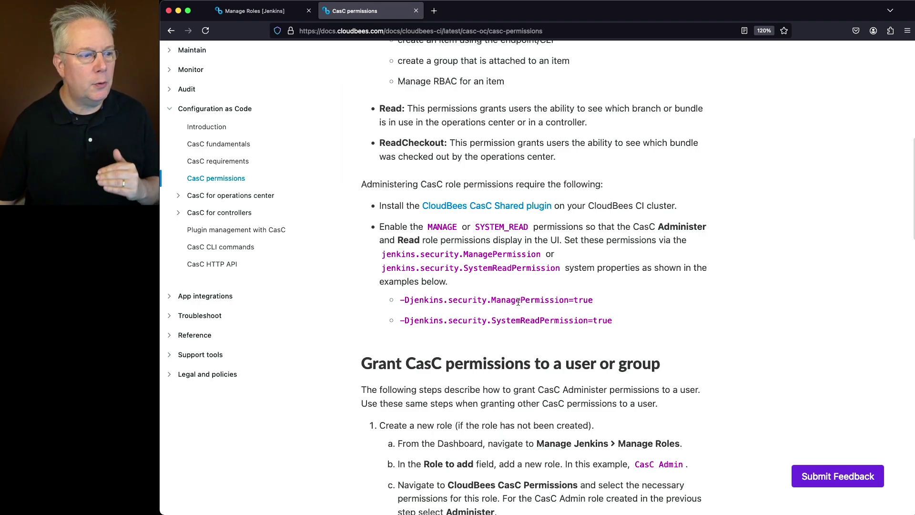
pyautogui.moveTo(399, 320); pyautogui.dragTo(605, 320)
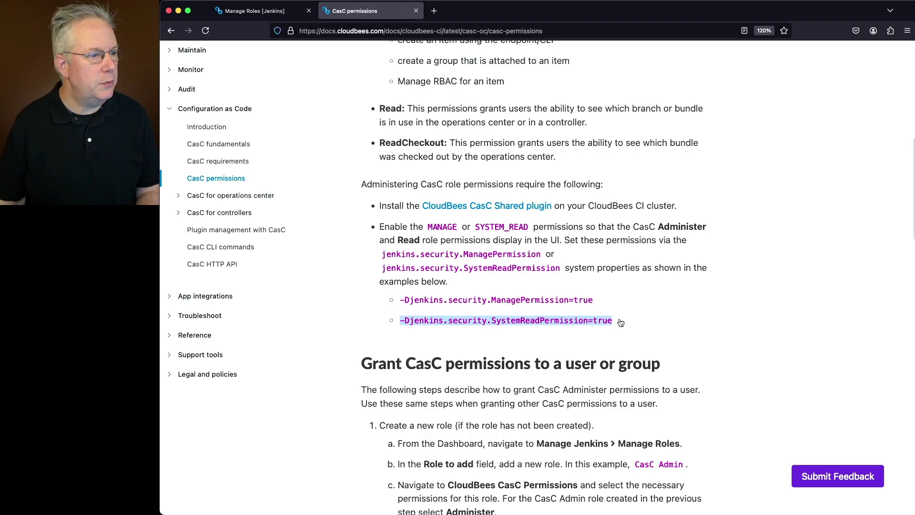
# Switch to the terminal session on oc and open /etc/sysconfig/cloudbees-core-oc in vi with sudo.
pyautogui.press('super+Tab')
pyautogui.write('sudo vi /e')
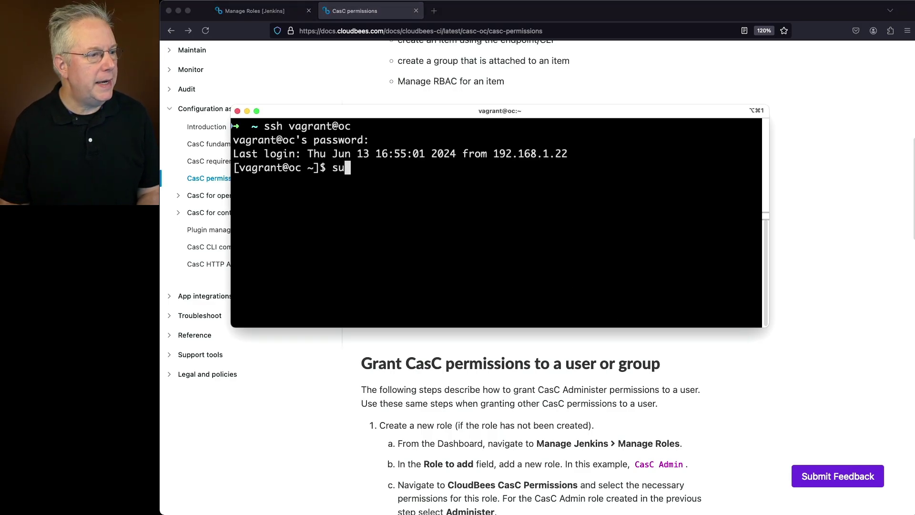
pyautogui.write('tc/sysconfig/cloudbees-core-oc')
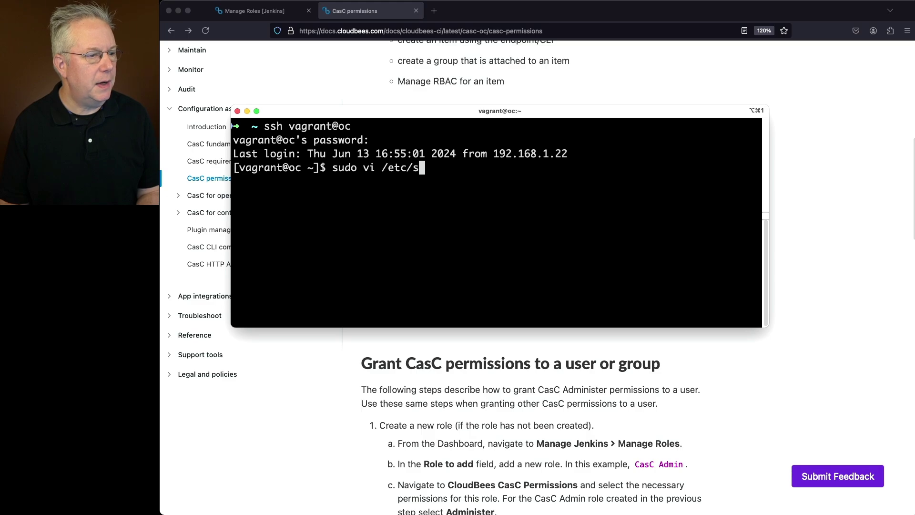
pyautogui.press('Return')
# Append -Djenkins.security.SystemReadPermission=true inside the quotes of the second JENKINS_JAVA_OPTIONS line of the operations center configuration, then save and quit vi.
pyautogui.write('/OPTIONS')
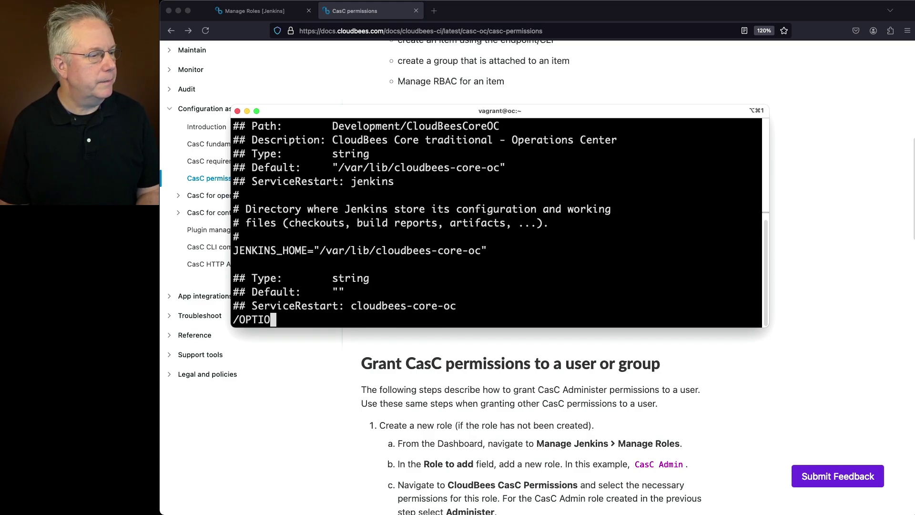
pyautogui.press('Return')
pyautogui.press('j')
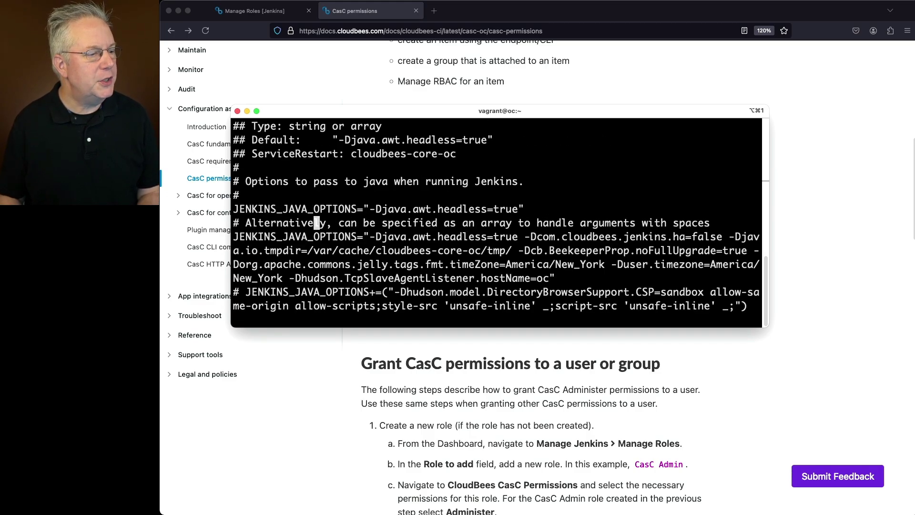
pyautogui.press('j')
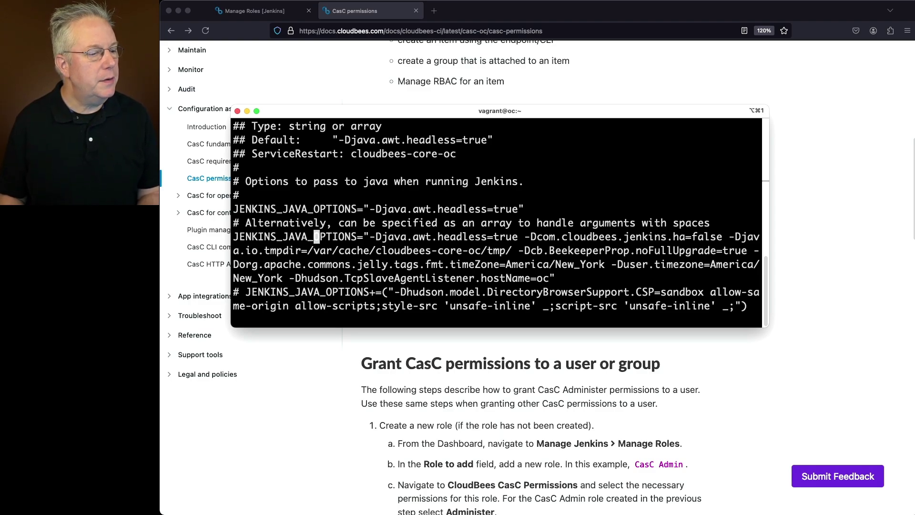
pyautogui.press('A')
pyautogui.press('Left')
pyautogui.write('-Djenkins.security.SystemReadPermission=true')
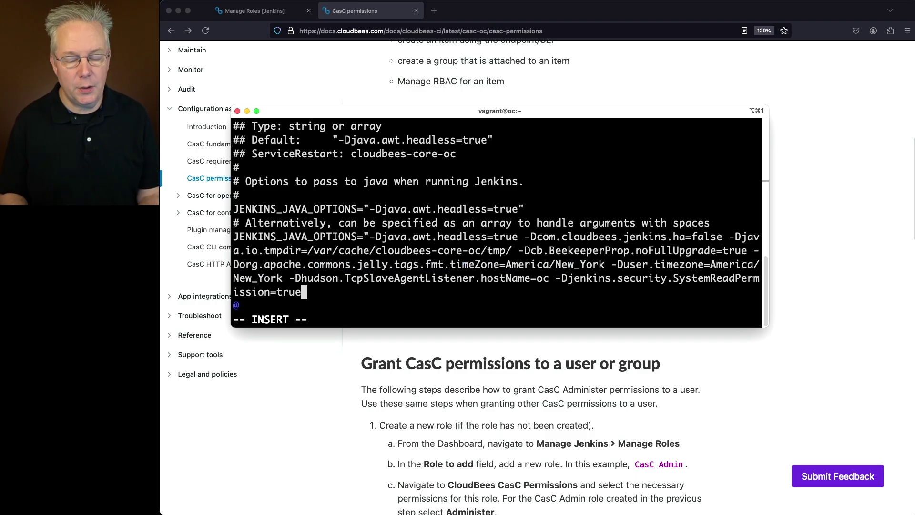
pyautogui.press('Escape')
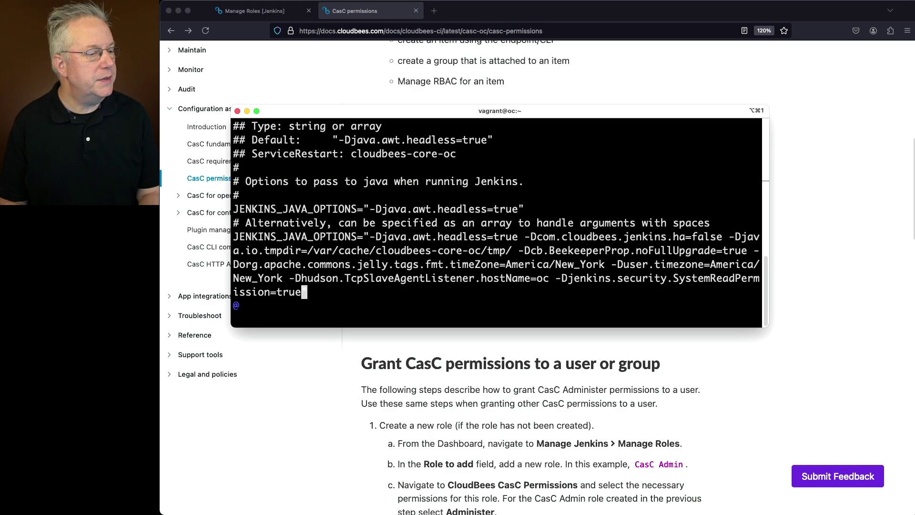
pyautogui.write(':wq')
pyautogui.press('Return')
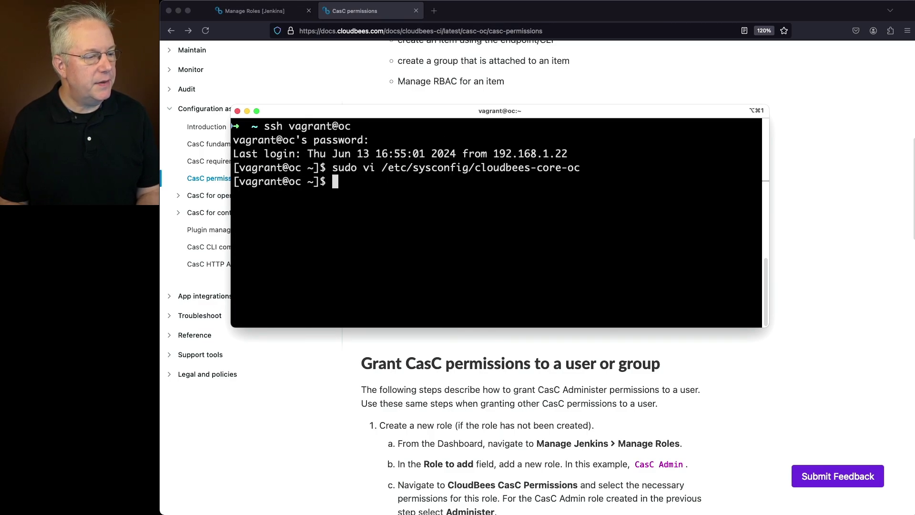
# Restart the operations center service cloudbees-core-oc using systemctl with sudo.
pyautogui.write('sudo syste')
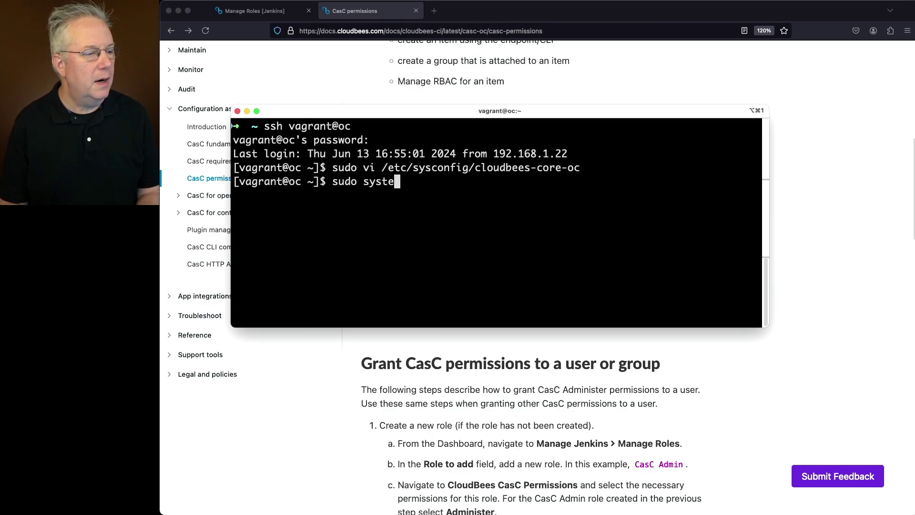
pyautogui.write('mctl restart cloudbees-core-oc')
pyautogui.press('Return')
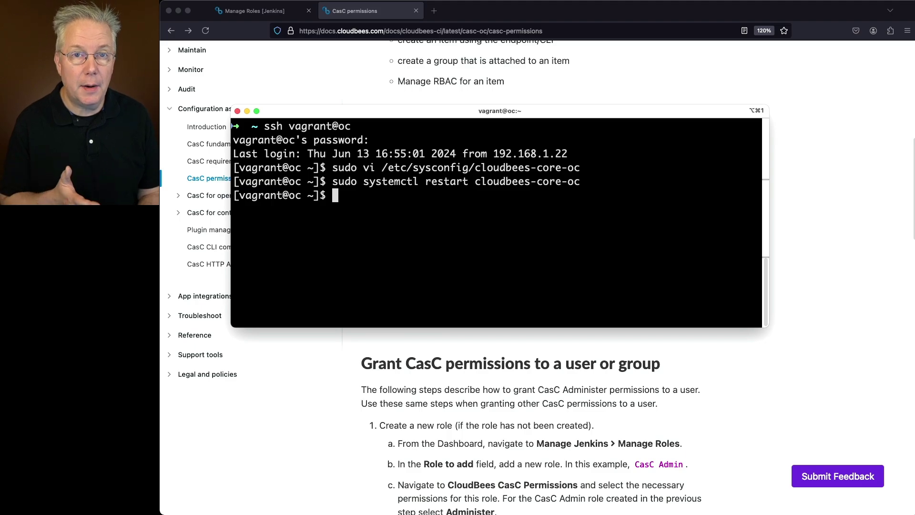
# Change to the terminal session on controller cc1 and open /etc/sysconfig/cloudbees-core-cm in vi with sudo.
pyautogui.write('exit')
pyautogui.press('Return')
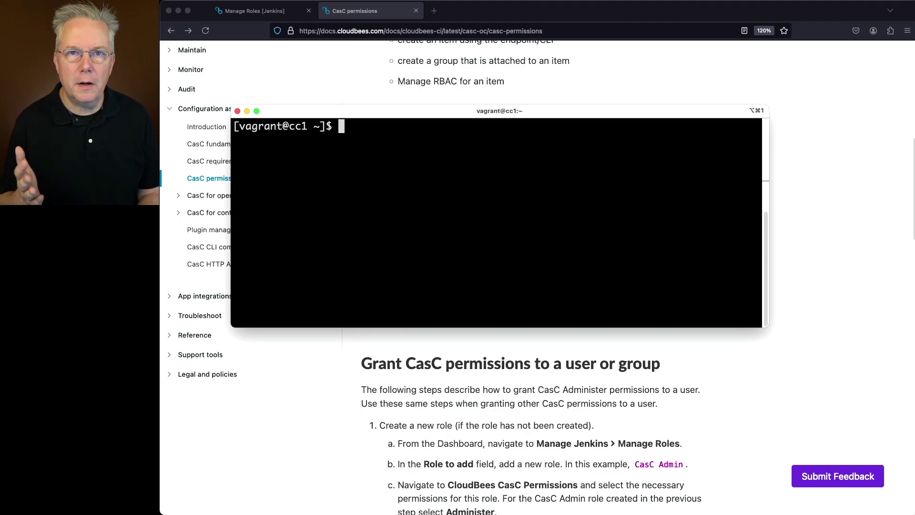
pyautogui.write('sudo ')
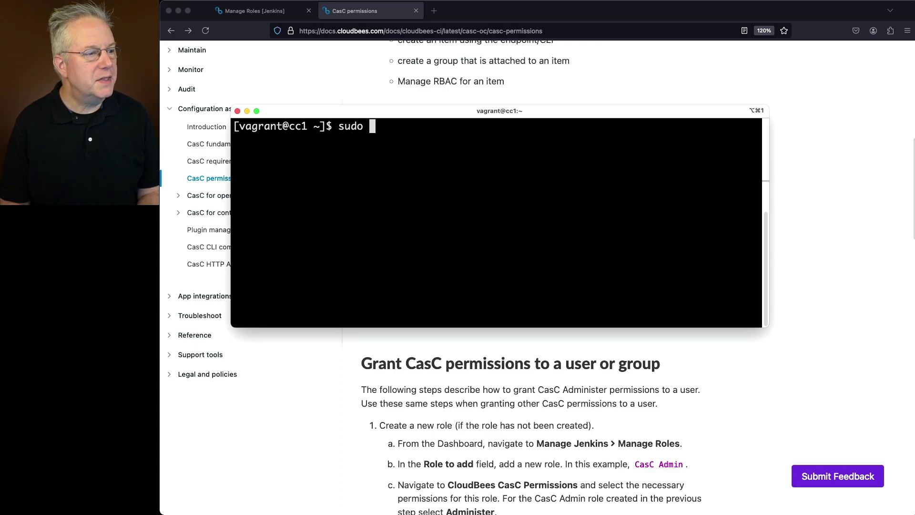
pyautogui.write('vi /etc/sysc')
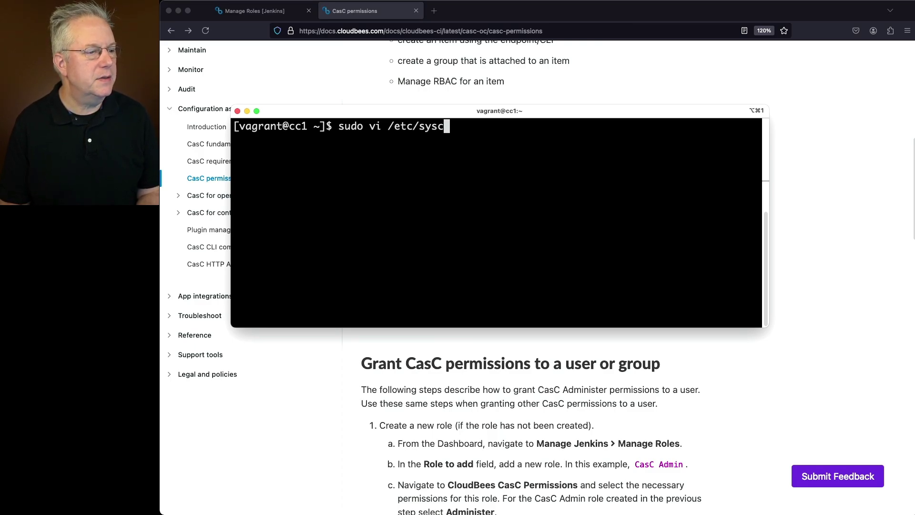
pyautogui.press('Tab')
pyautogui.write('clo')
pyautogui.press('Tab')
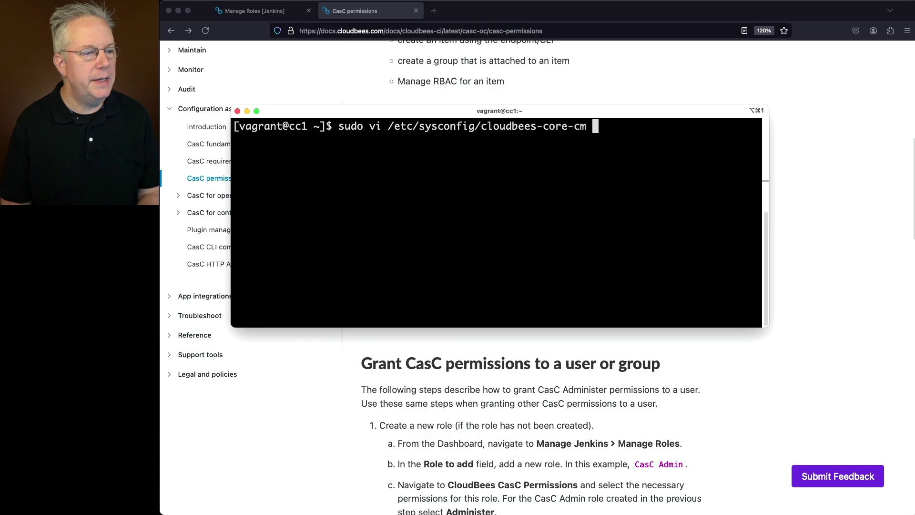
pyautogui.press('Return')
# Append -Djenkins.security.SystemReadPermission=true inside the quotes of the controller's second JENKINS_JAVA_OPTIONS line, then save and quit vi.
pyautogui.write('/OPTION')
pyautogui.press('Return')
pyautogui.press('n')
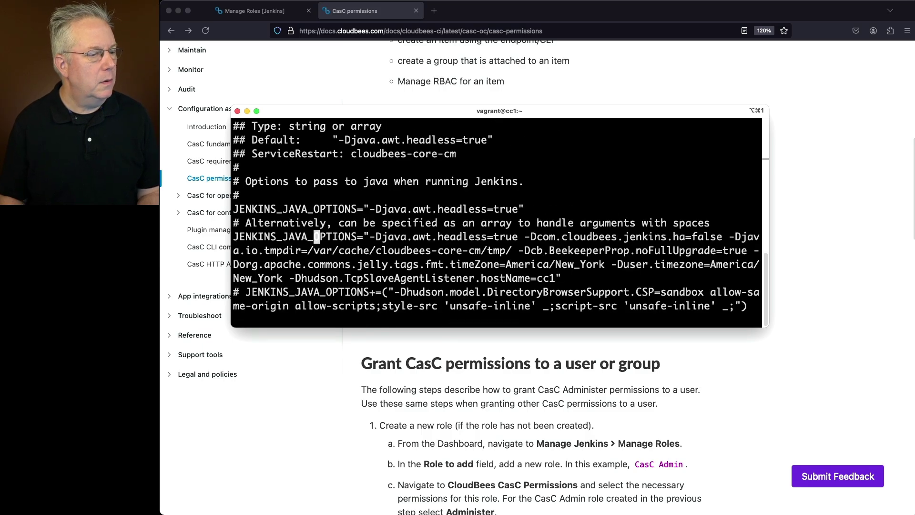
pyautogui.press('$')
pyautogui.press('i')
pyautogui.write('-Djenkins.security.SystemReadPermission=true')
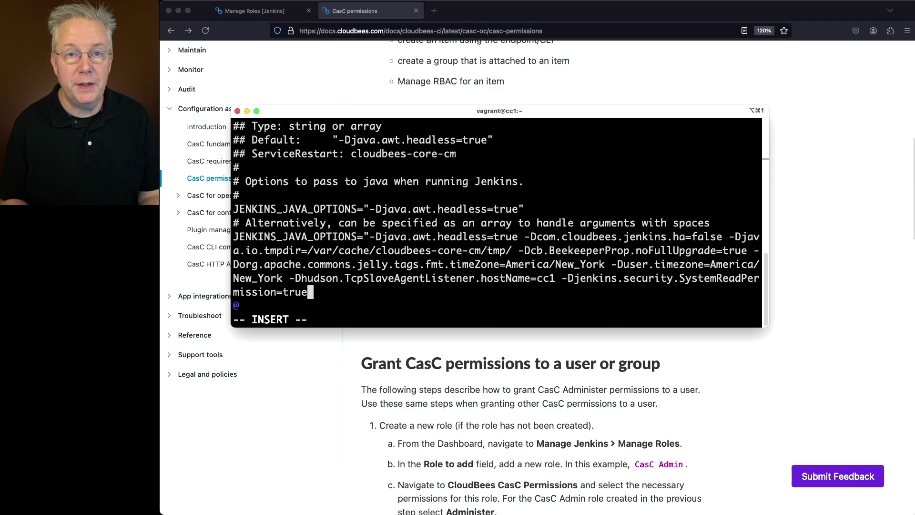
pyautogui.press('Escape')
pyautogui.write(':wq')
pyautogui.press('Return')
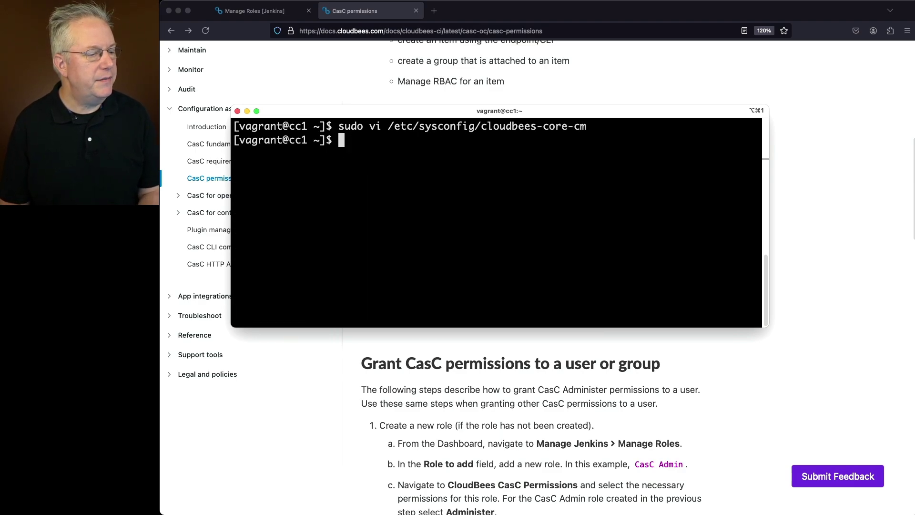
# Restart the controller service cloudbees-core-cm on cc1 using systemctl with sudo.
pyautogui.write('sudo sys')
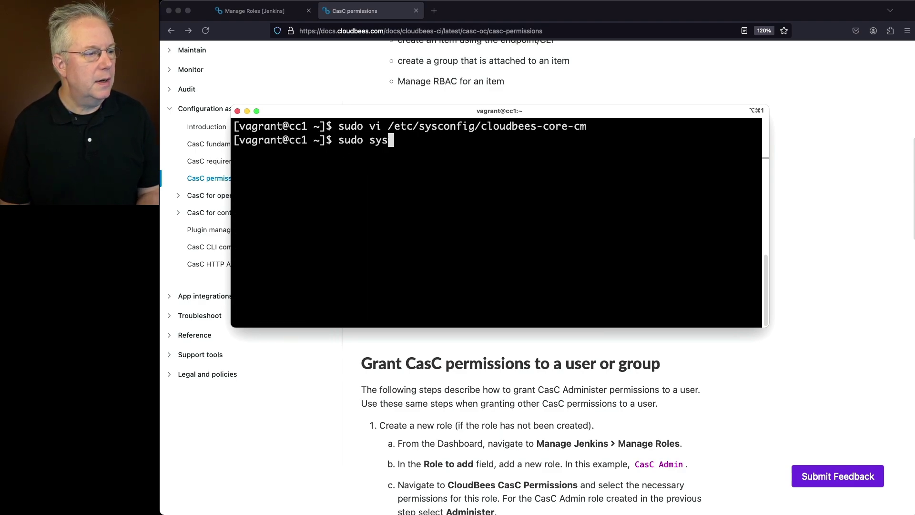
pyautogui.write('temctl restart cloudbees-core-cm')
pyautogui.press('Return')
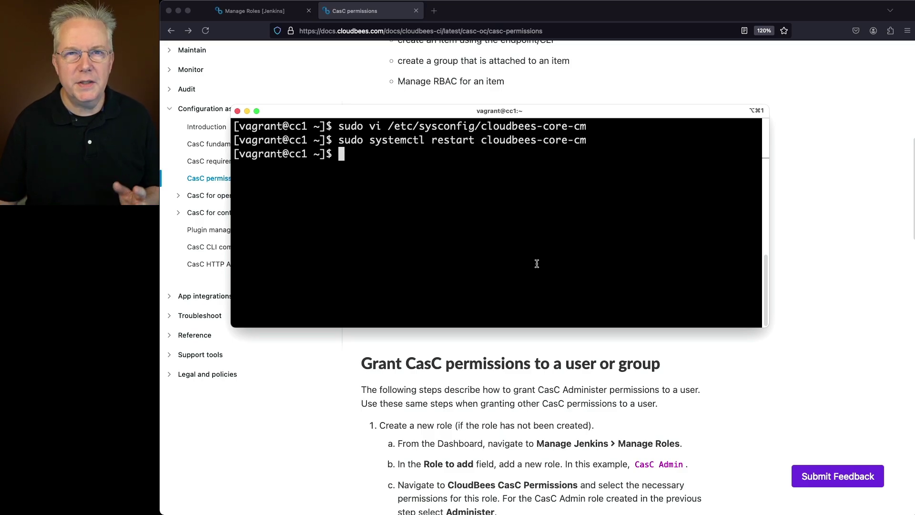
# Switch to the operations center in the browser and reopen its role management page from the dashboard.
pyautogui.click(254, 11)
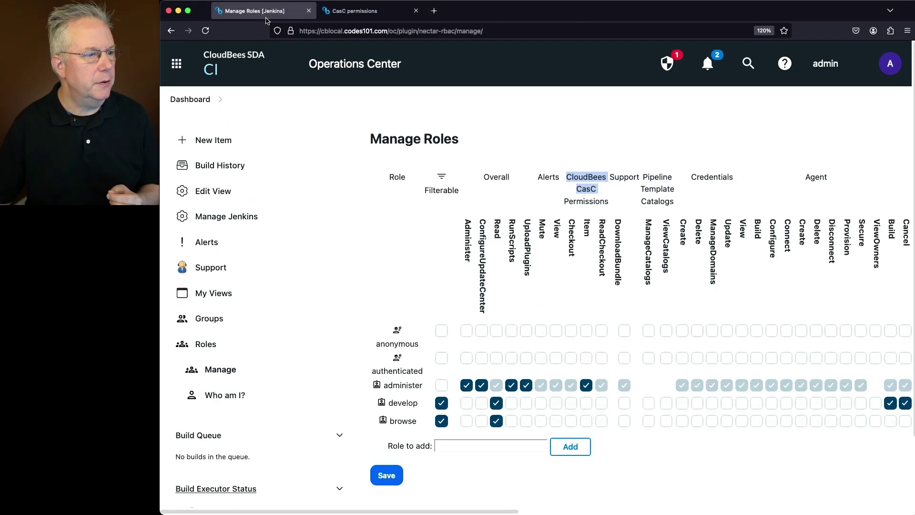
pyautogui.click(195, 97)
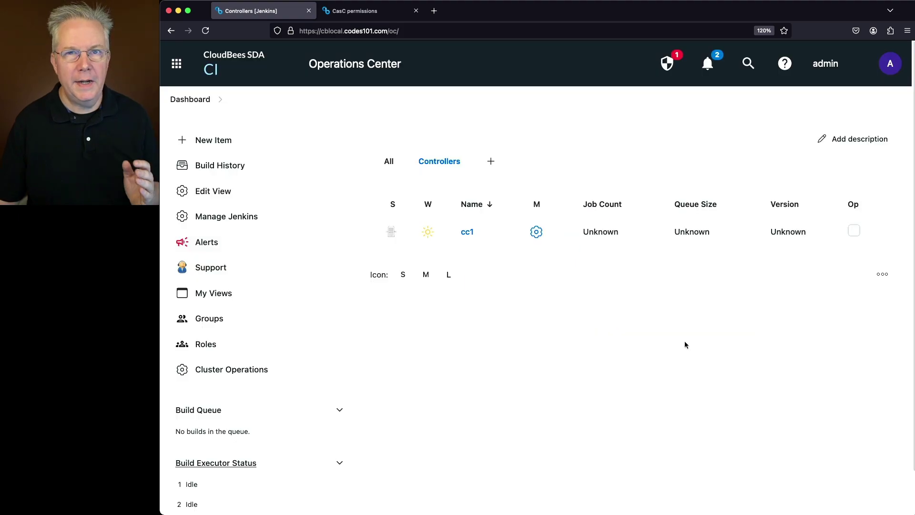
pyautogui.click(202, 345)
pyautogui.click(227, 375)
pyautogui.scroll(-1, 590, 190)
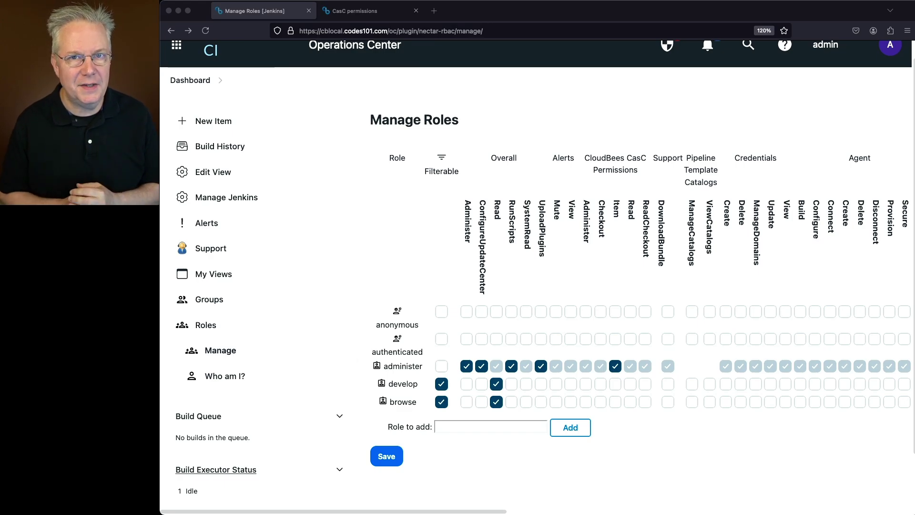
# Following the CasC permissions documentation, add a role named casc-admin, grant it CloudBees CasC Permissions Administer, and save the roles.
pyautogui.click(367, 6)
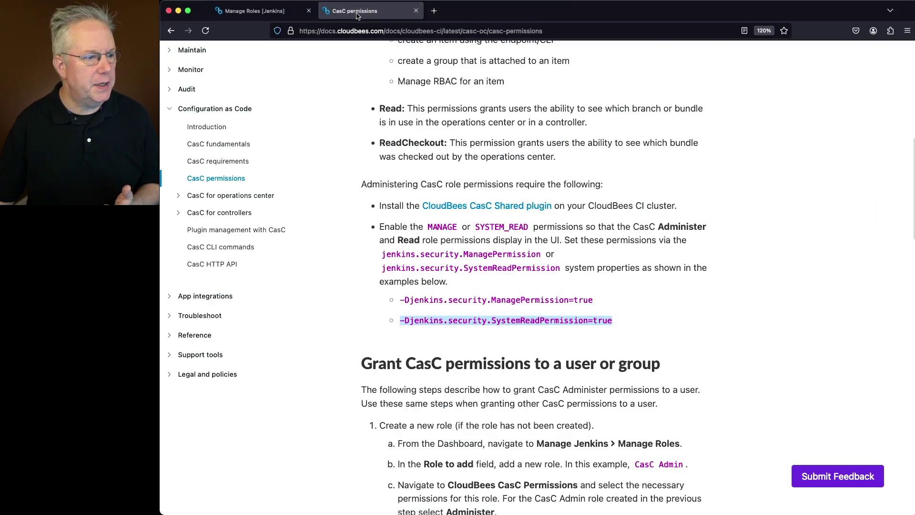
pyautogui.scroll(-5, 649, 280)
pyautogui.scroll(-3, 650, 291)
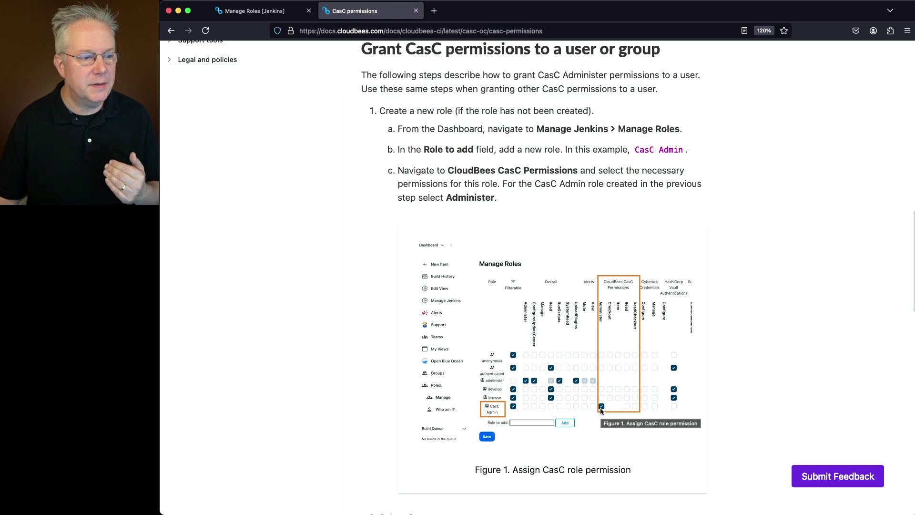
pyautogui.click(248, 13)
pyautogui.click(454, 422)
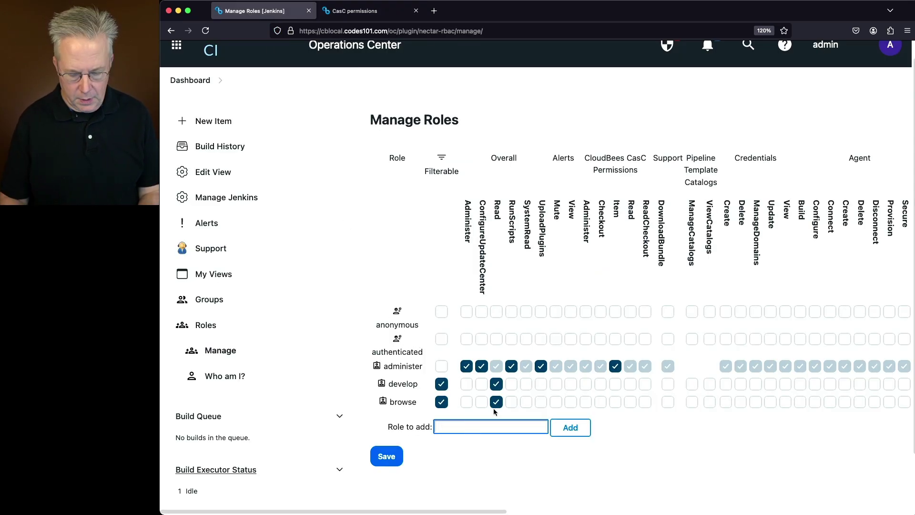
pyautogui.write('casc-admin')
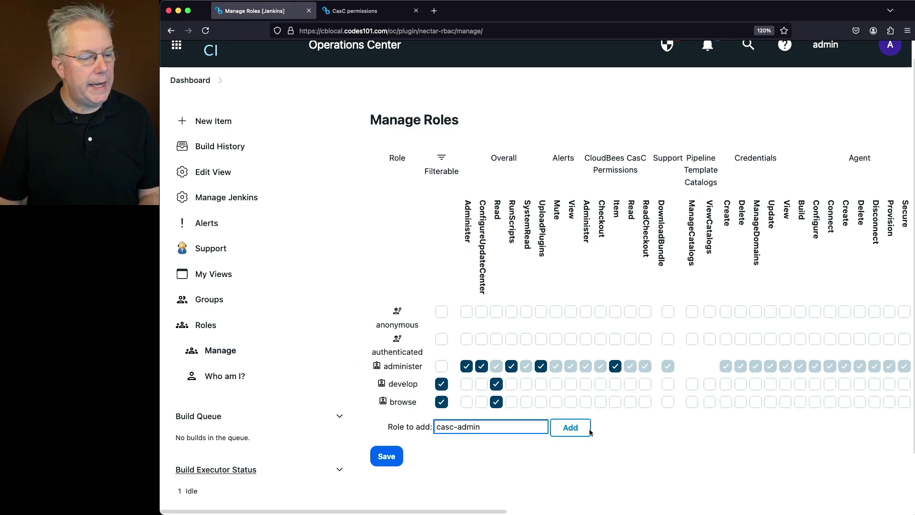
pyautogui.click(589, 430)
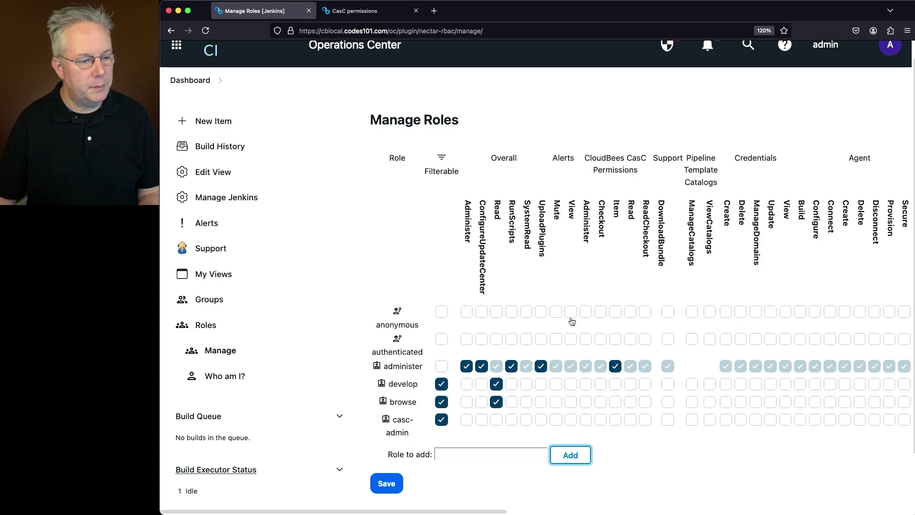
pyautogui.click(585, 420)
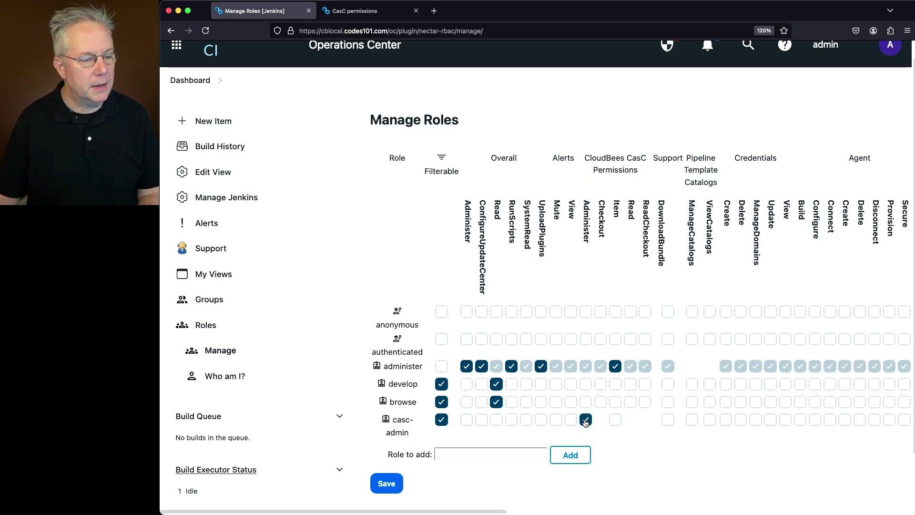
pyautogui.click(388, 485)
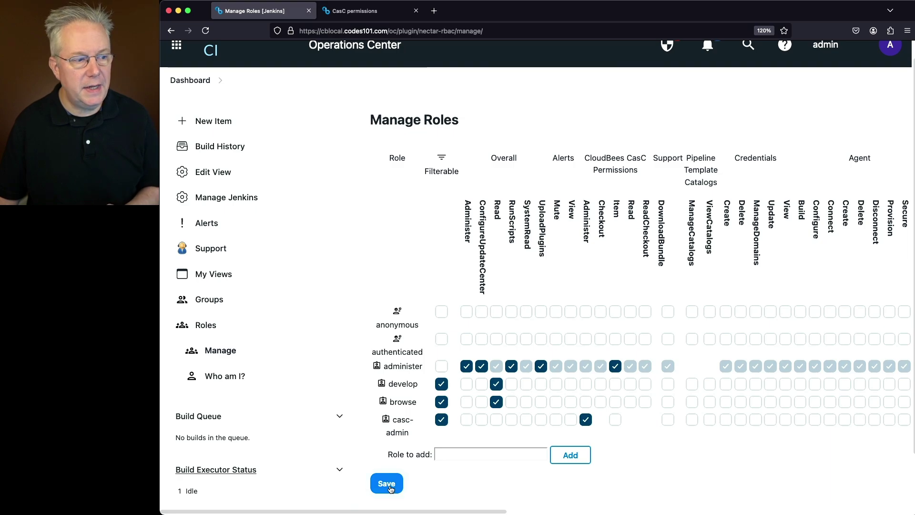
# Review the roles overview and reopen role management to check the saved permissions of the casc-admin role.
pyautogui.scroll(-2, 434, 385)
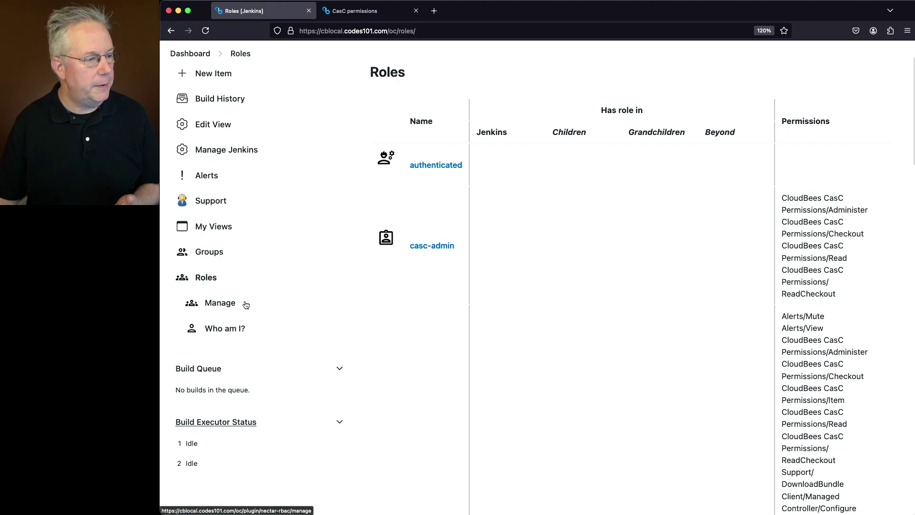
pyautogui.click(225, 307)
pyautogui.scroll(-2, 450, 354)
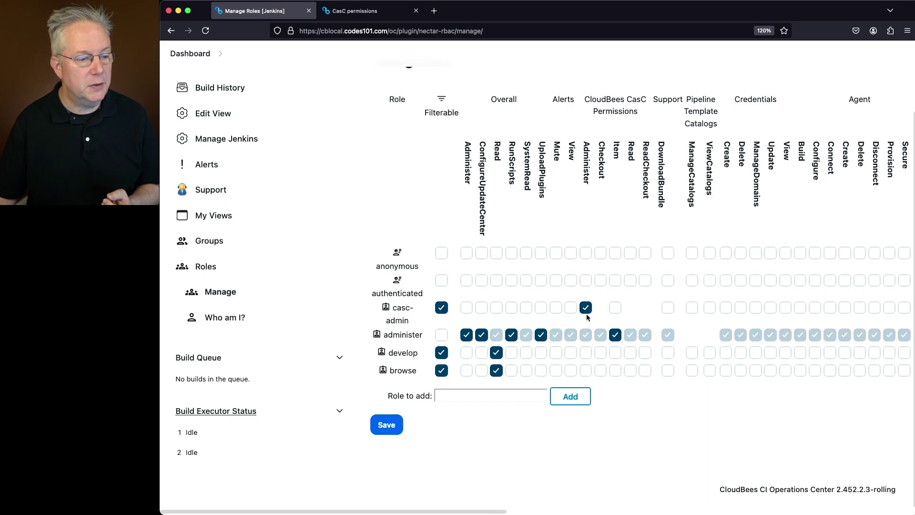
# Copy the example group name CasC Admins from the documentation's steps for assigning the role to a group.
pyautogui.click(355, 11)
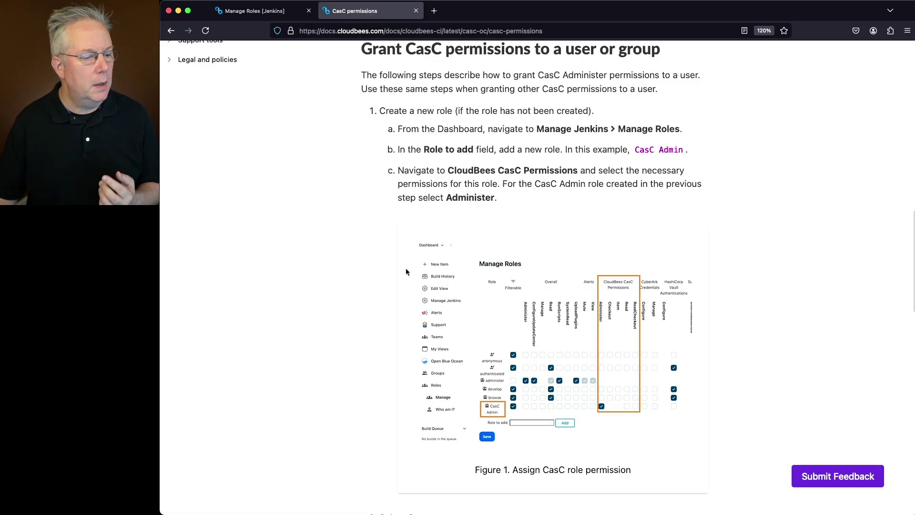
pyautogui.scroll(-10, 406, 272)
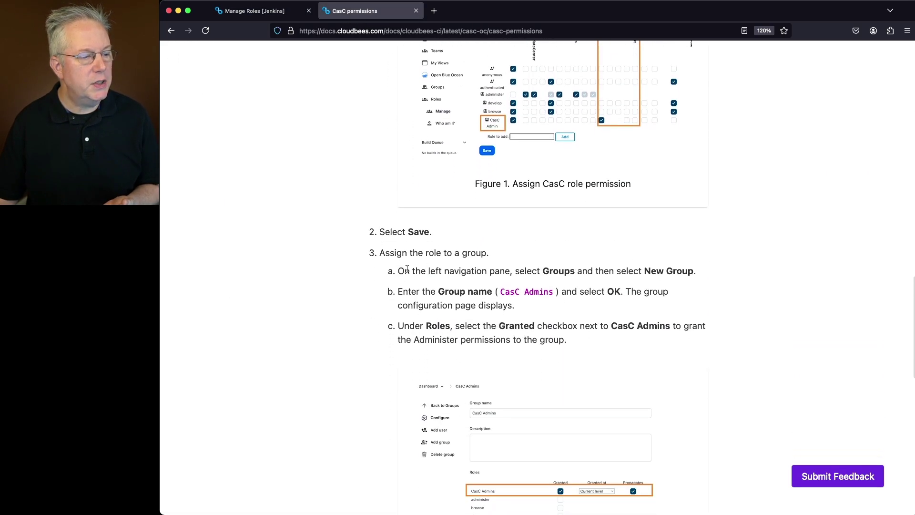
pyautogui.scroll(-3, 407, 269)
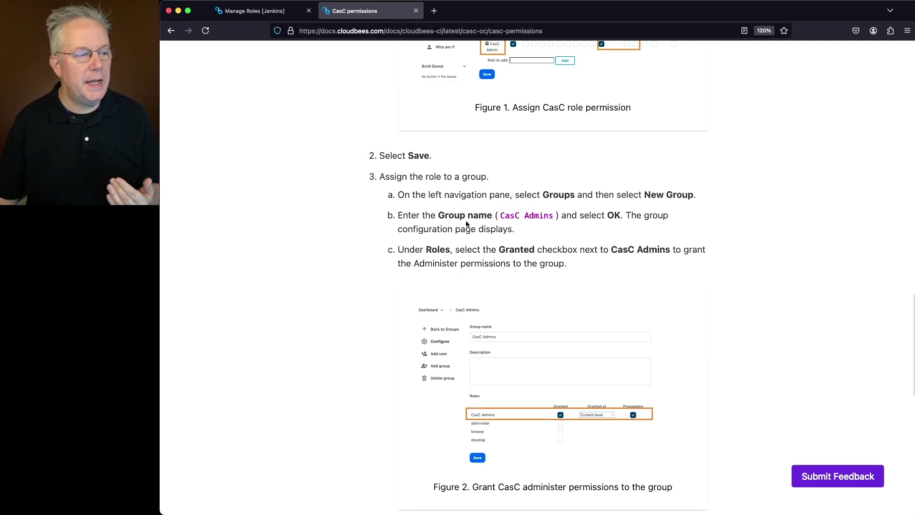
pyautogui.moveTo(500, 215); pyautogui.dragTo(549, 218)
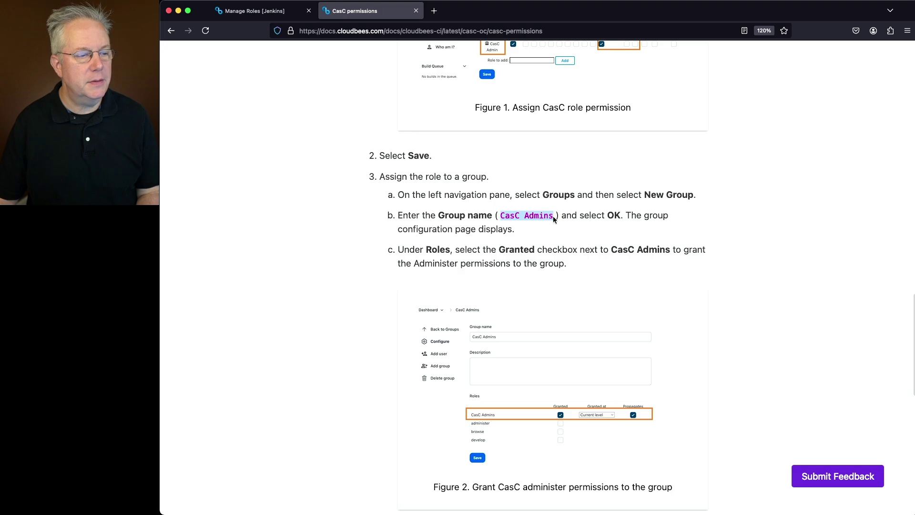
# Create a group named CasC Admins in the operations center, grant it the casc-admin role at current level with propagation, and save.
pyautogui.hotkey('ctrl', 'shift', 'Tab')
pyautogui.click(207, 242)
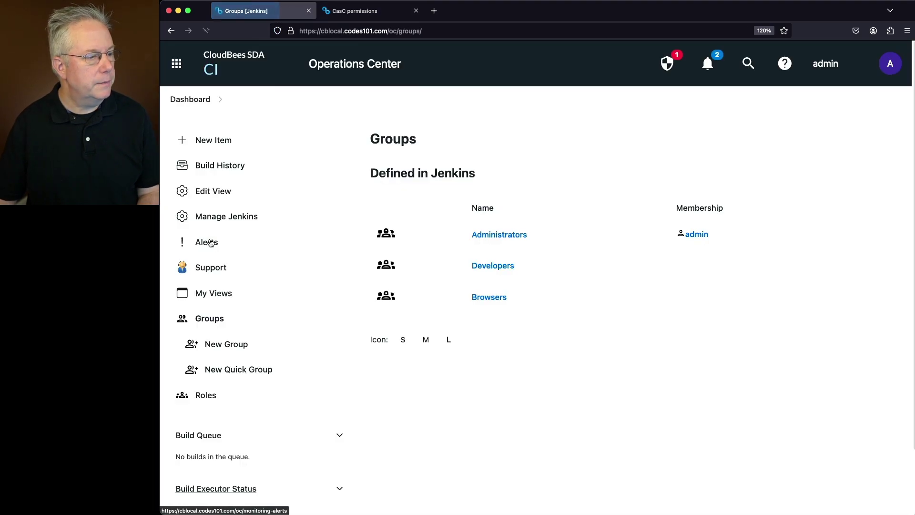
pyautogui.click(227, 345)
pyautogui.write('CasC Admins')
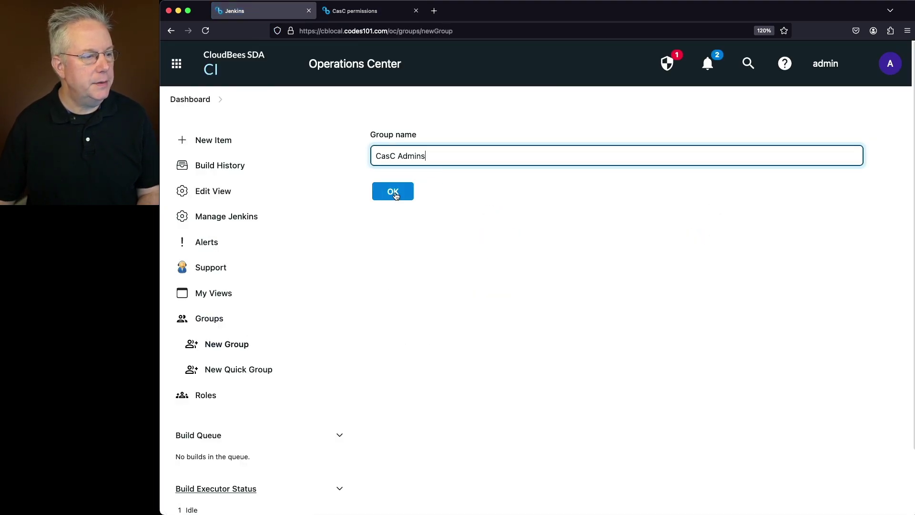
pyautogui.click(393, 193)
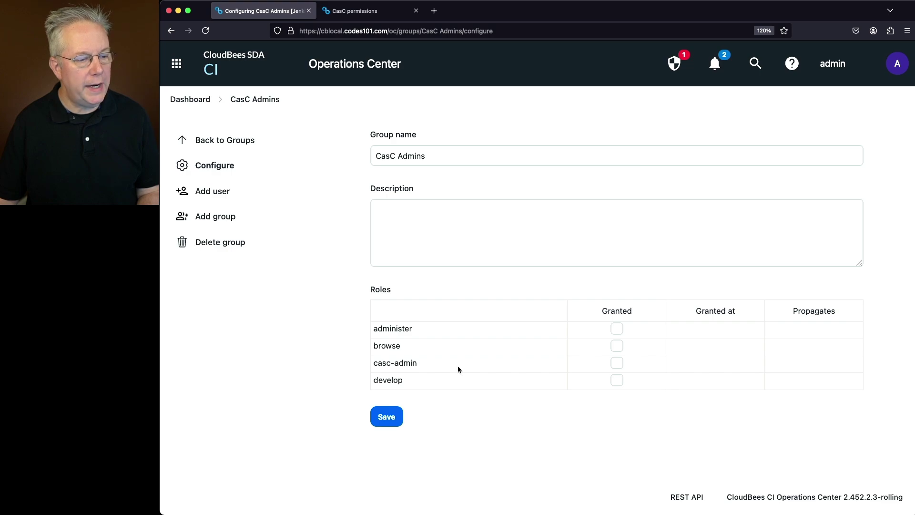
pyautogui.click(617, 366)
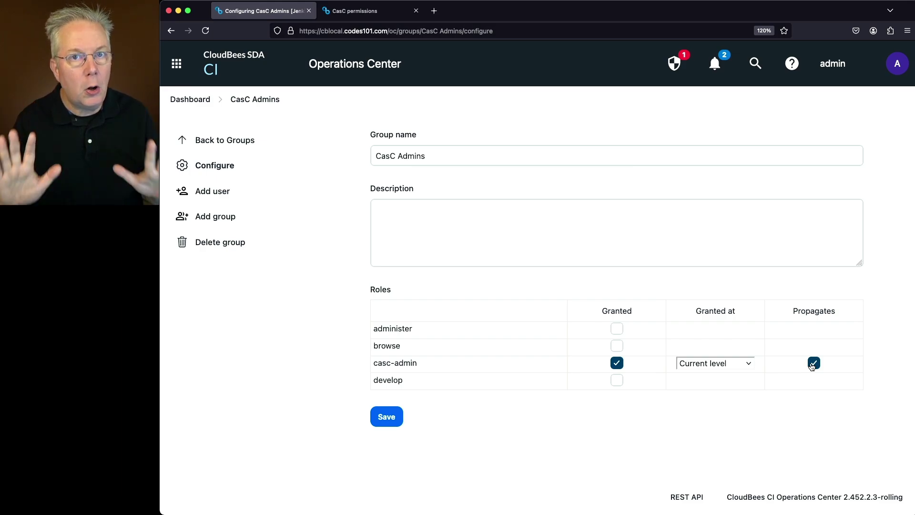
pyautogui.click(397, 421)
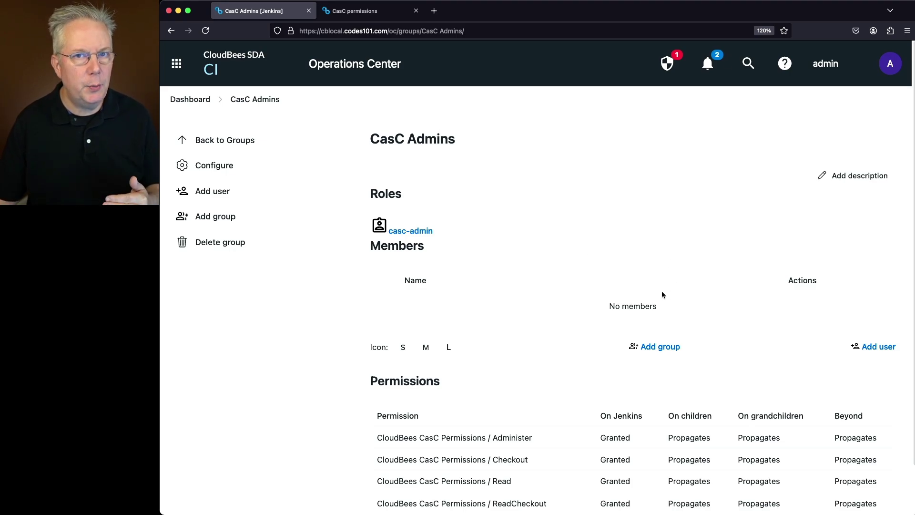
# Check the documentation for the remaining group steps and add the user casc-admin-user to the CasC Admins group.
pyautogui.click(380, 19)
pyautogui.scroll(-5, 581, 298)
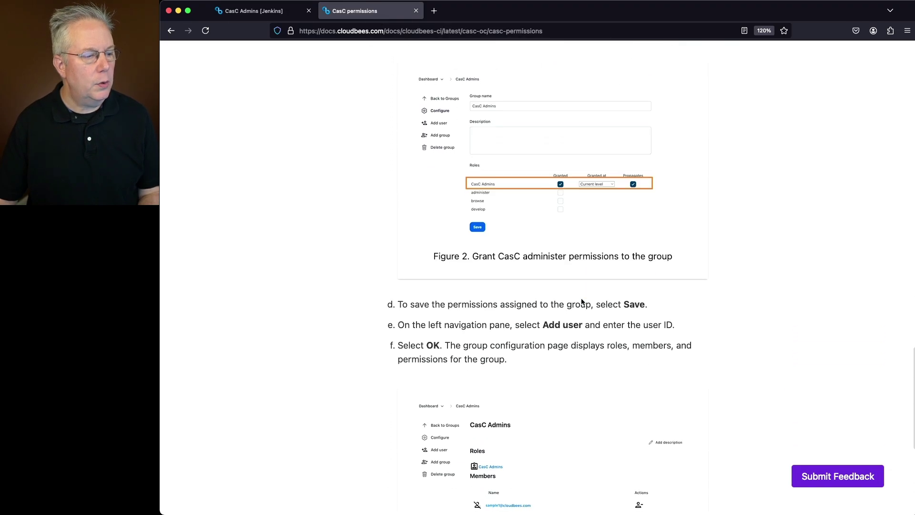
pyautogui.scroll(-3, 581, 300)
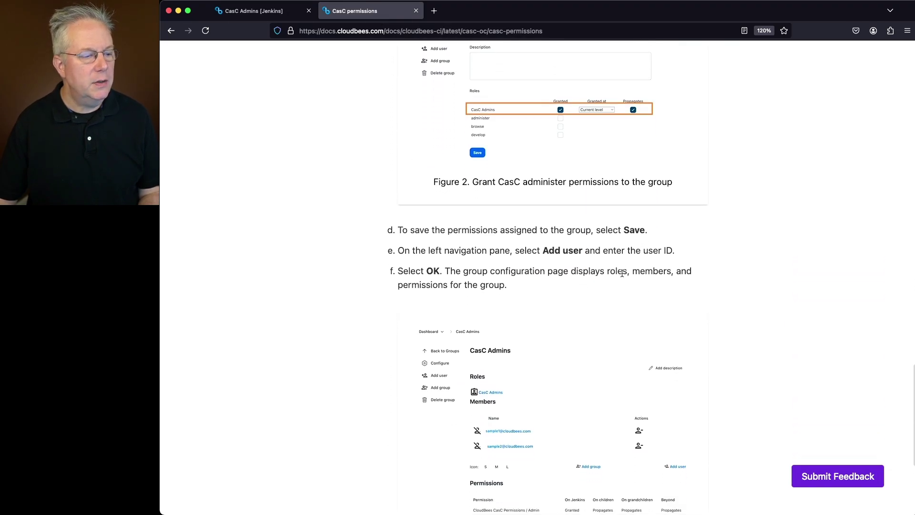
pyautogui.click(269, 11)
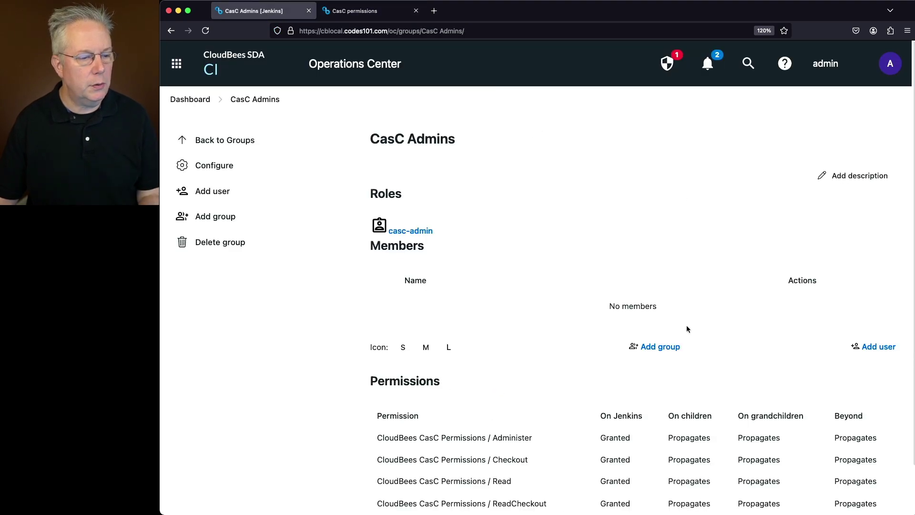
pyautogui.click(877, 346)
pyautogui.write('c')
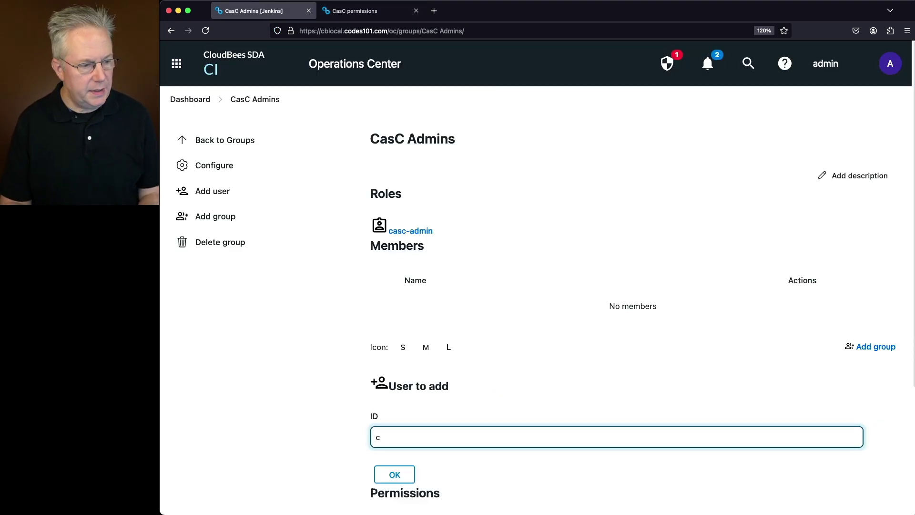
pyautogui.write('asc-admin-')
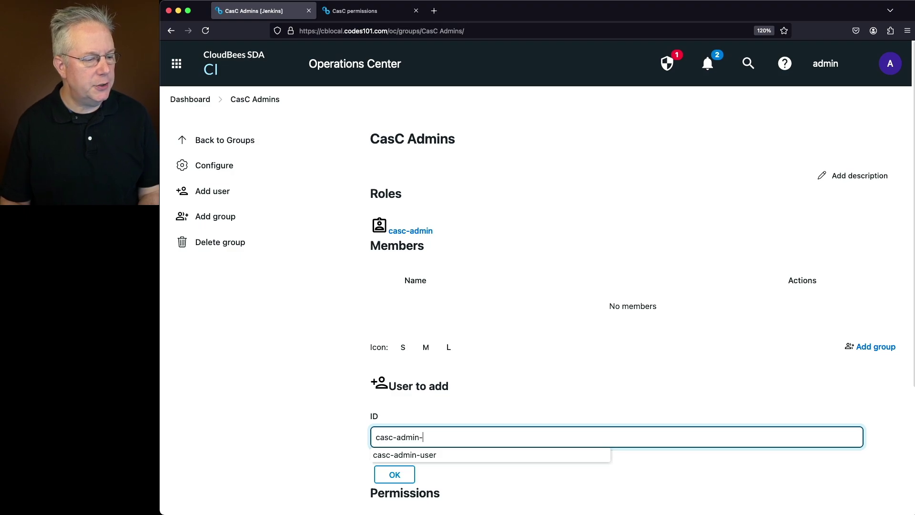
pyautogui.write('user')
pyautogui.press('Return')
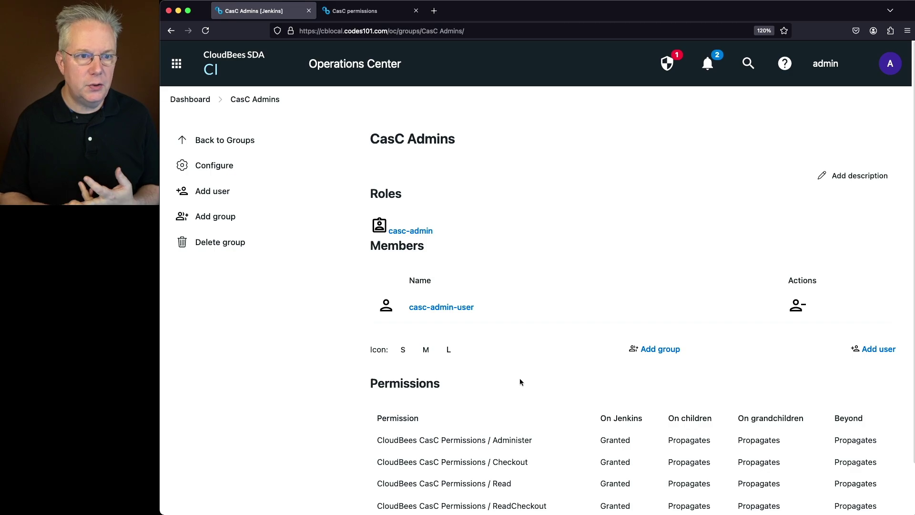
# Review the CasC Admins group's permissions, log out of the admin account, and sign in as casc-admin-user with the account password.
pyautogui.scroll(-2, 520, 378)
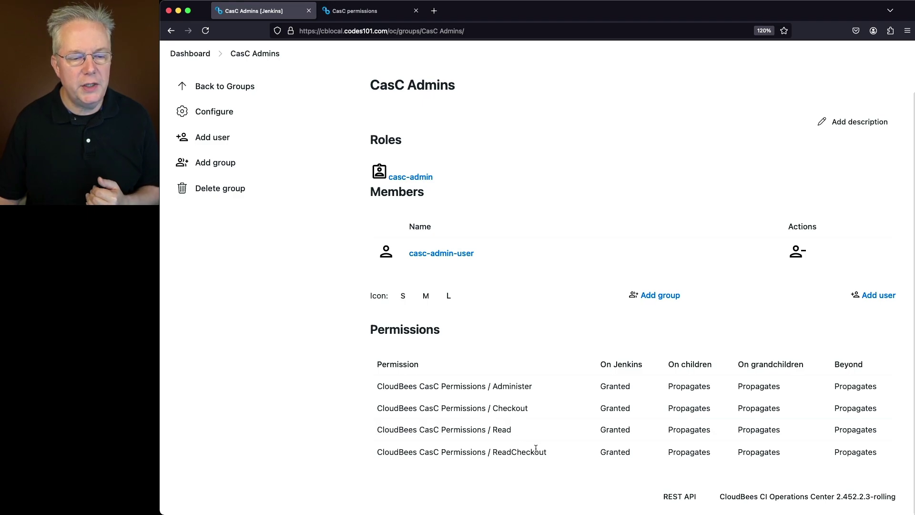
pyautogui.scroll(2, 725, 202)
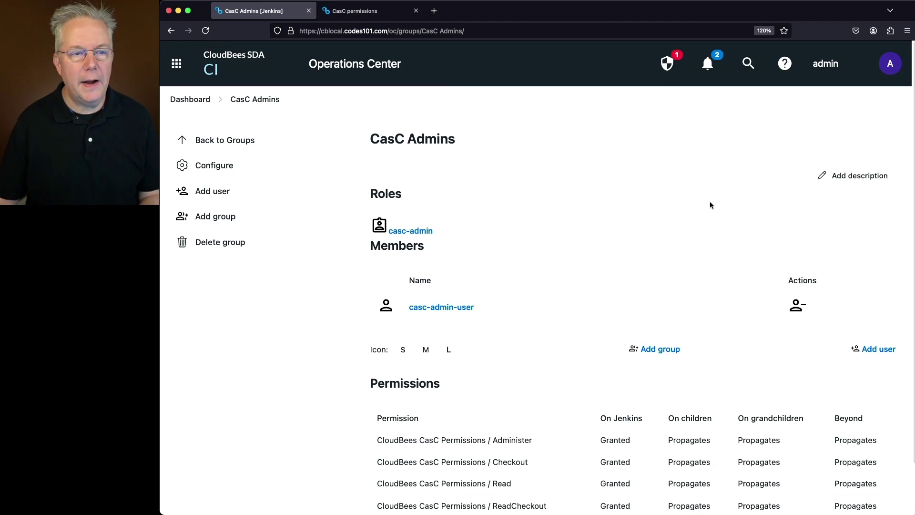
pyautogui.click(885, 71)
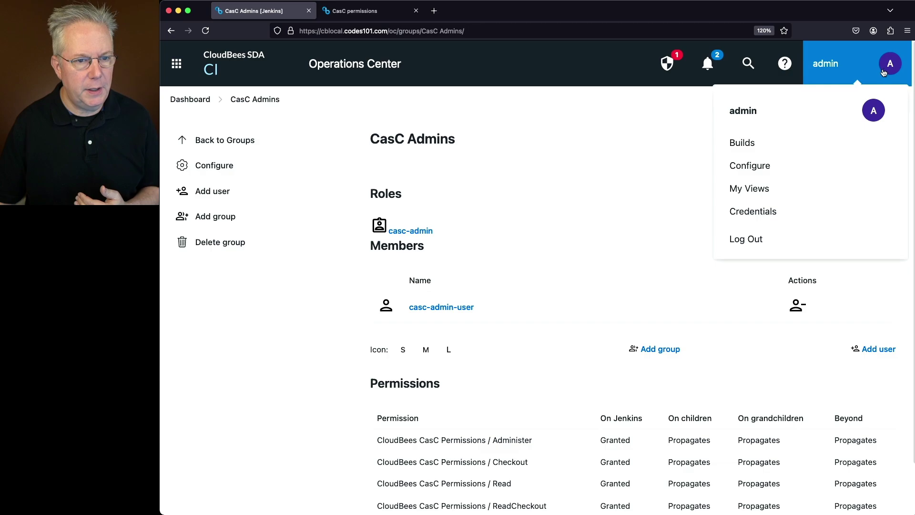
pyautogui.click(710, 241)
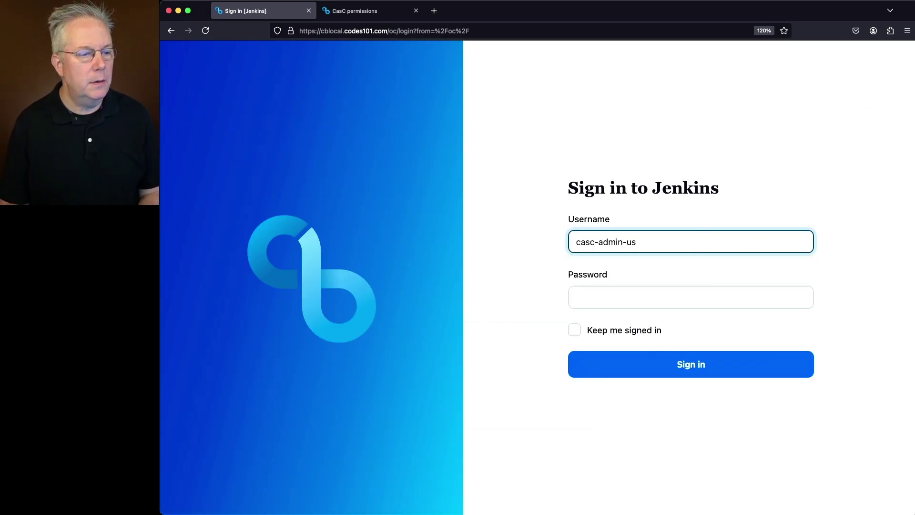
pyautogui.write('er')
pyautogui.press('Tab')
pyautogui.write('•••••')
pyautogui.press('Return')
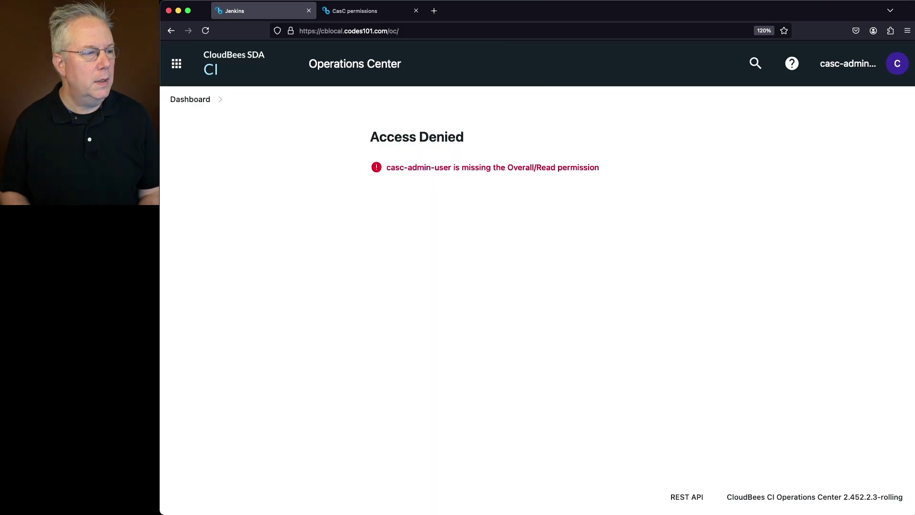